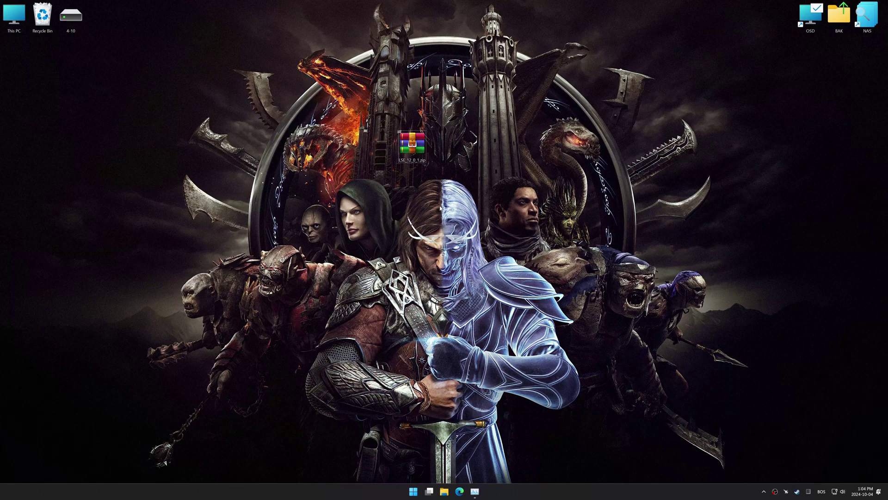
- Extract the Low Specs Experience zip with WinRAR and install the program, accepting the license
right_click(415, 140)
mouse_move(444, 153)
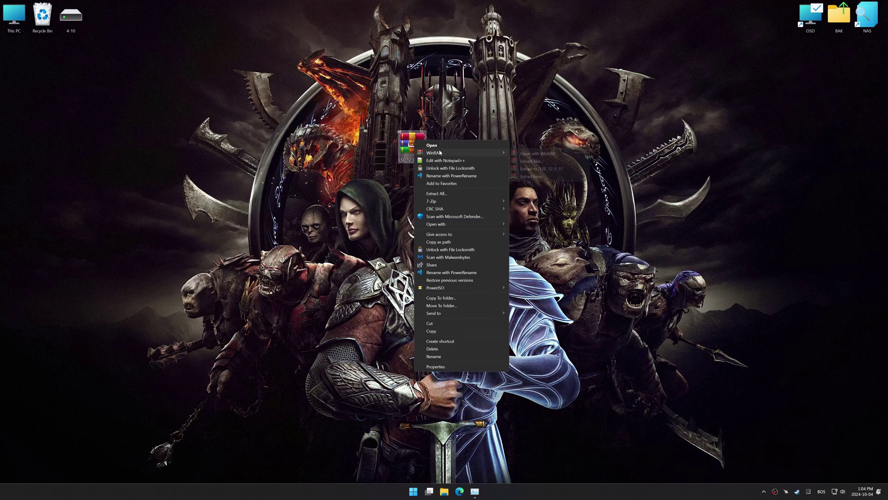
left_click(527, 177)
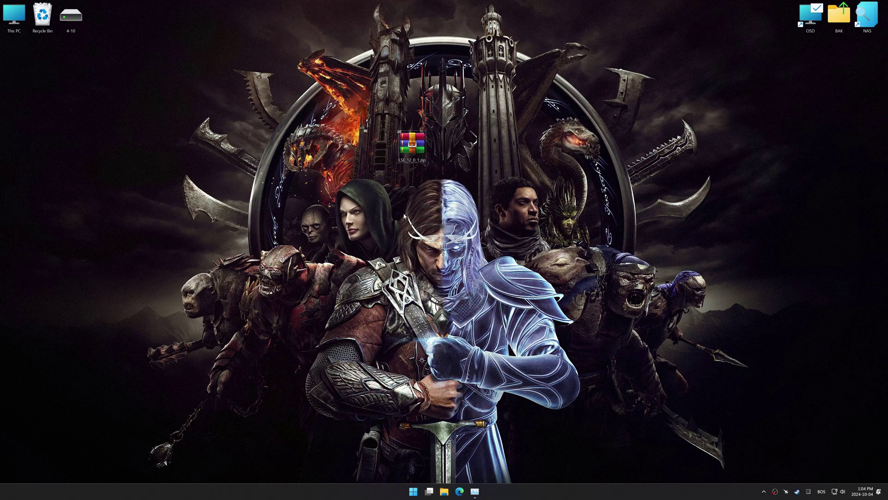
double_click(14, 104)
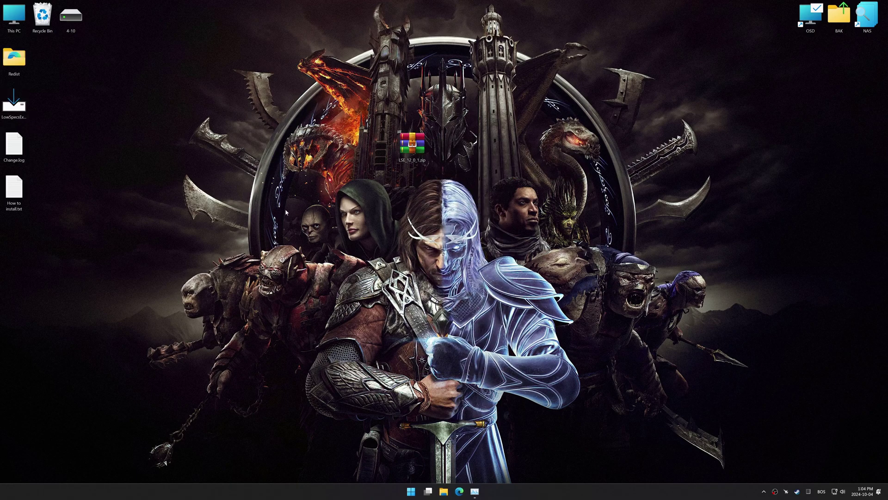
left_click(371, 288)
left_click(501, 312)
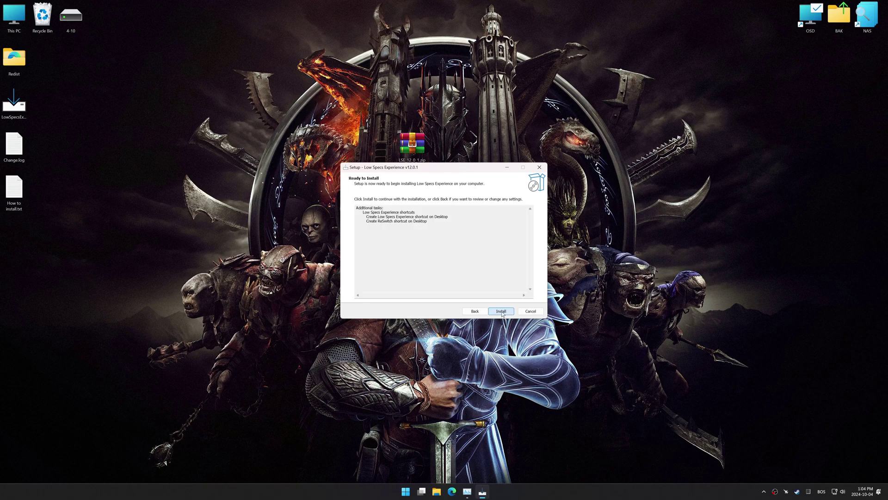
left_click(502, 312)
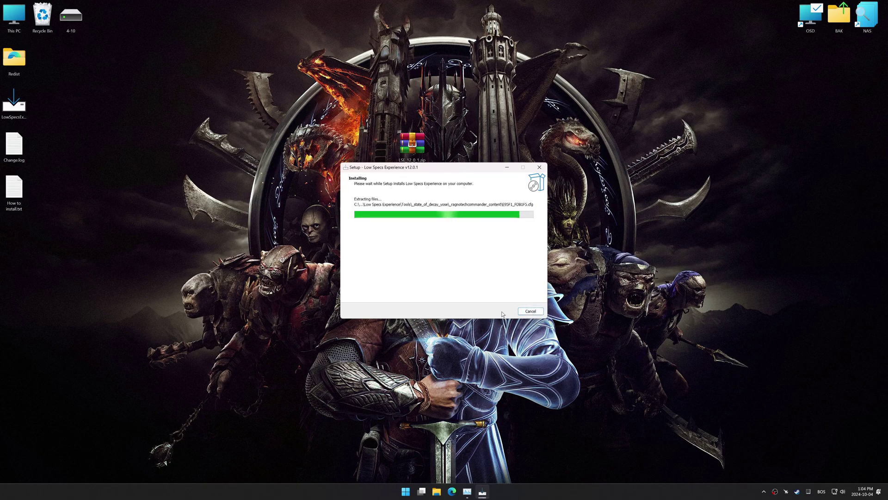
left_click(500, 311)
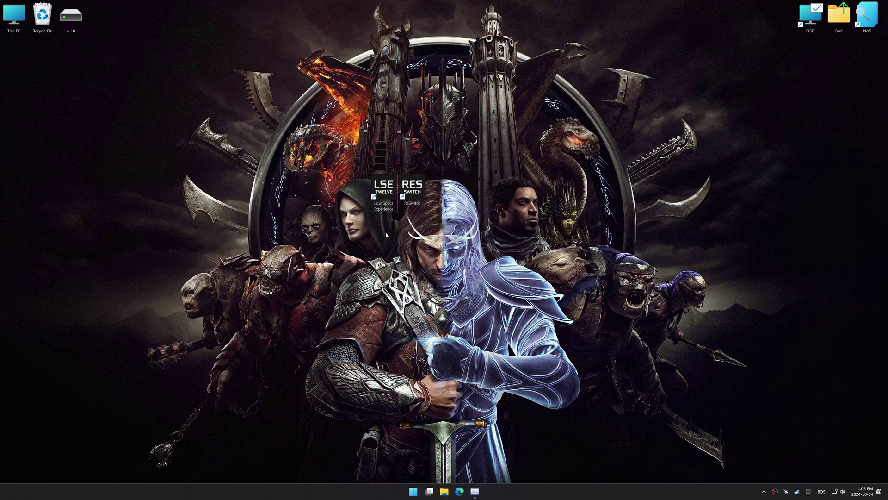
- Pick Middle-earth: Shadow of War in the Optimization Catalog, load its package and confirm compatibility
double_click(385, 198)
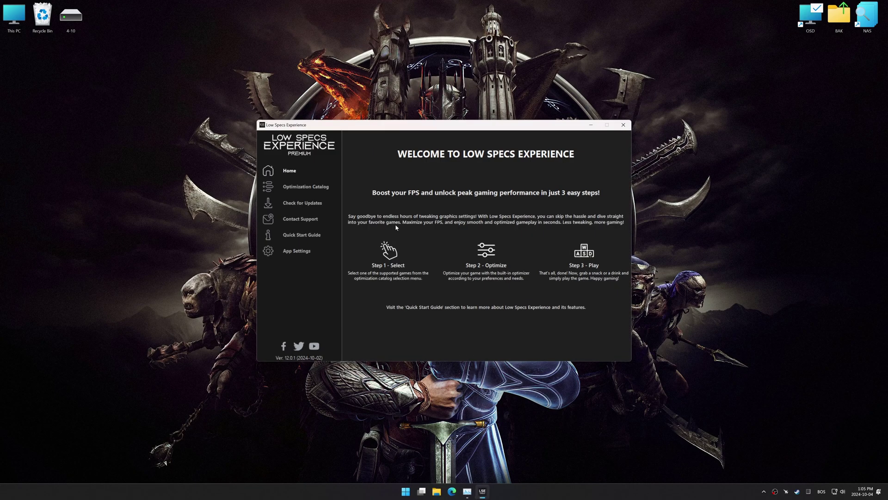
left_click(307, 188)
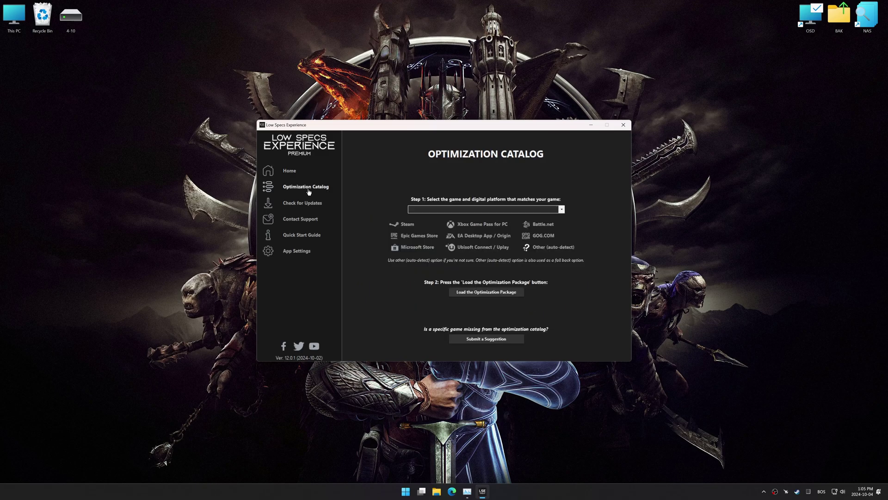
left_click(479, 209)
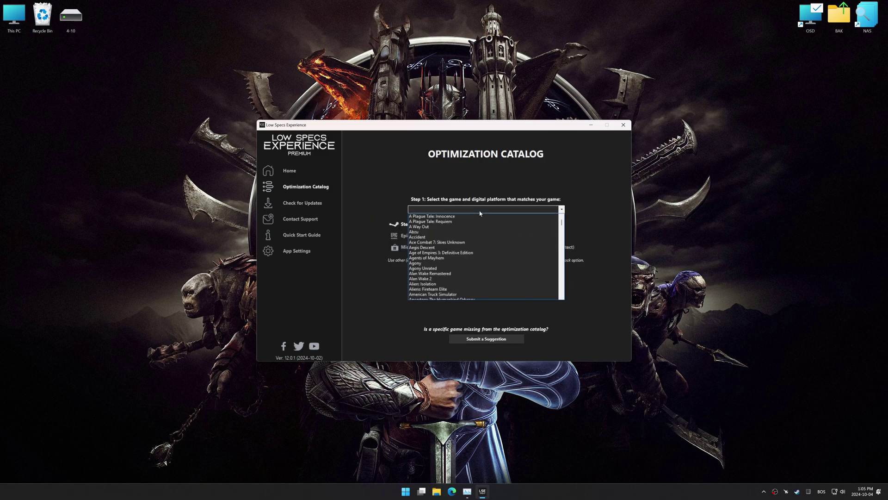
type("MX vs. ATV Legends")
scroll(472, 271, "down", 15)
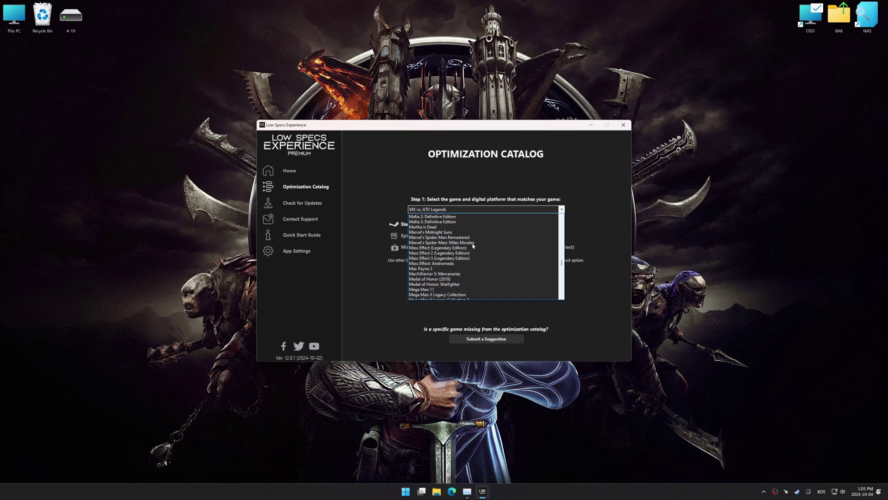
scroll(472, 244, "down", 1)
scroll(472, 244, "down", 1)
scroll(473, 245, "down", 1)
scroll(473, 246, "down", 1)
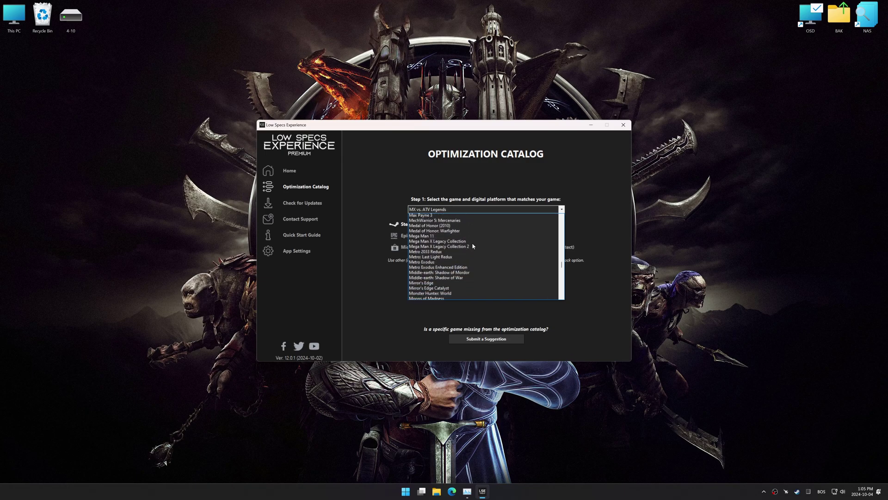
scroll(472, 245, "down", 2)
left_click(465, 252)
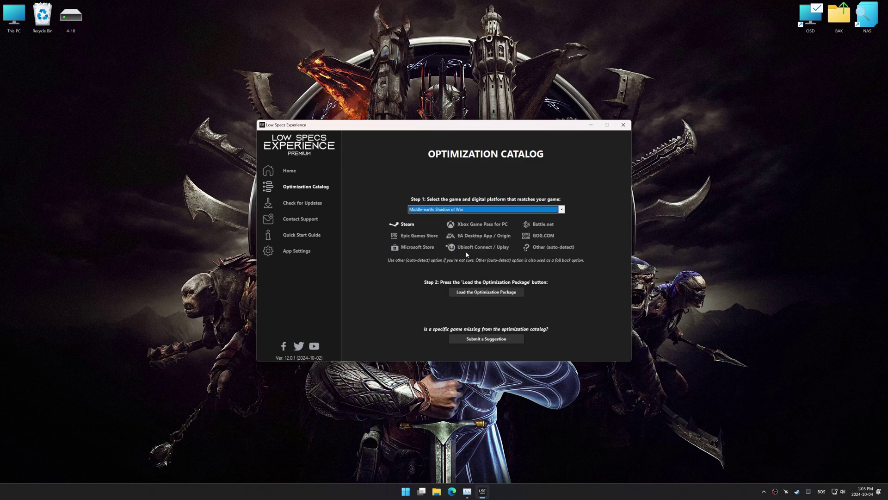
left_click(491, 293)
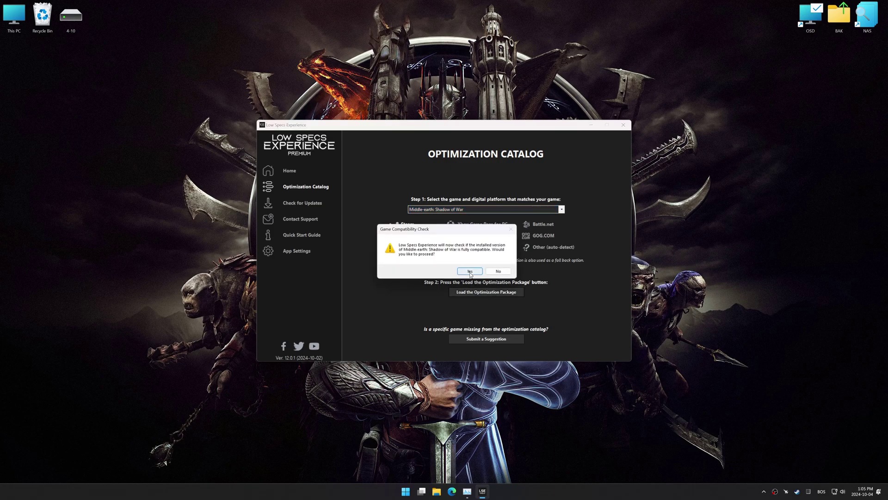
left_click(471, 271)
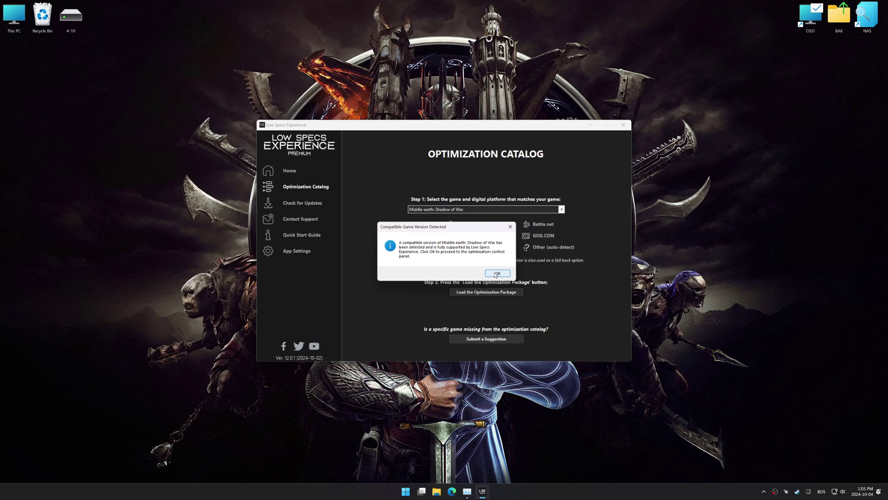
left_click(496, 273)
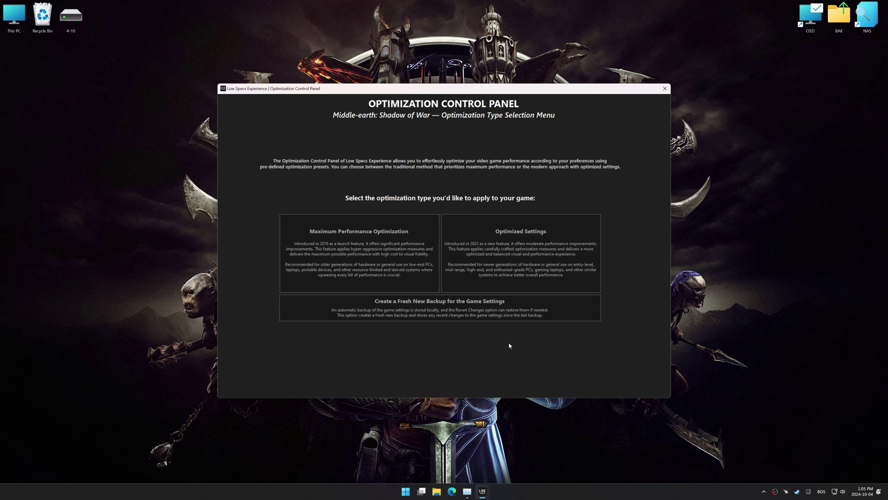
- Choose Optimized Settings on Balanced with the 3840 x 2160 - 16:9 resolution
left_click(520, 256)
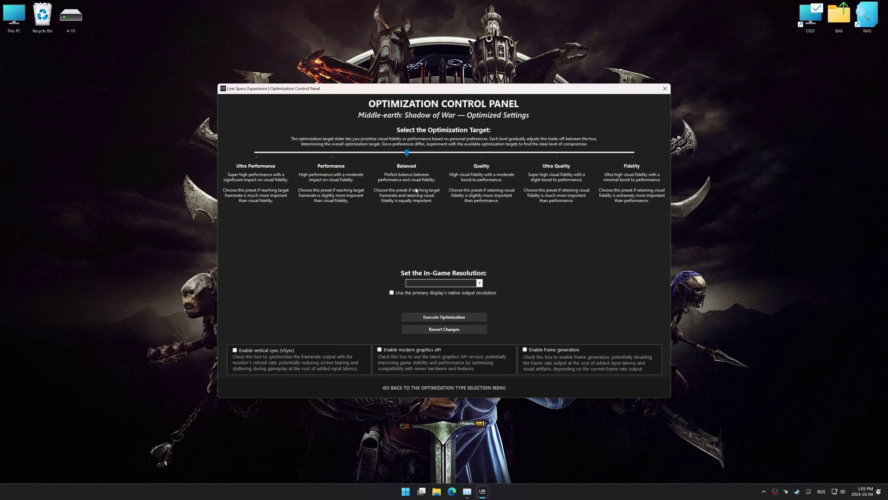
left_click(479, 282)
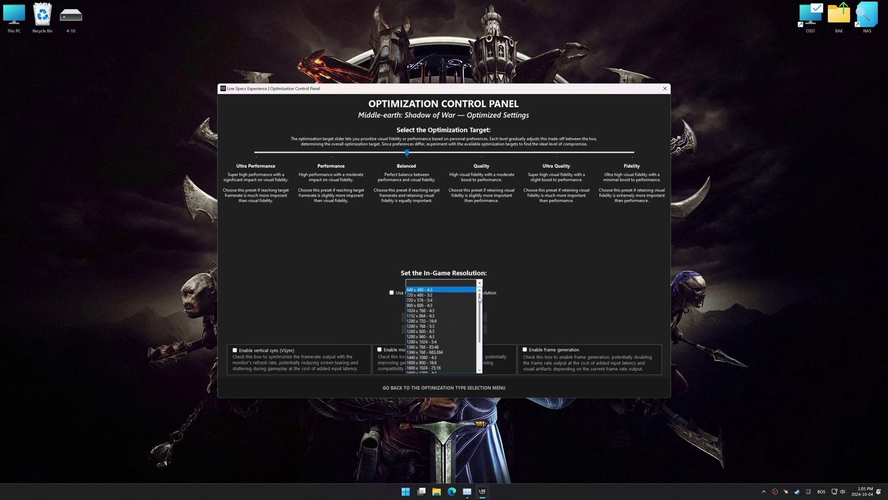
scroll(485, 333, "down", 5)
left_click(444, 362)
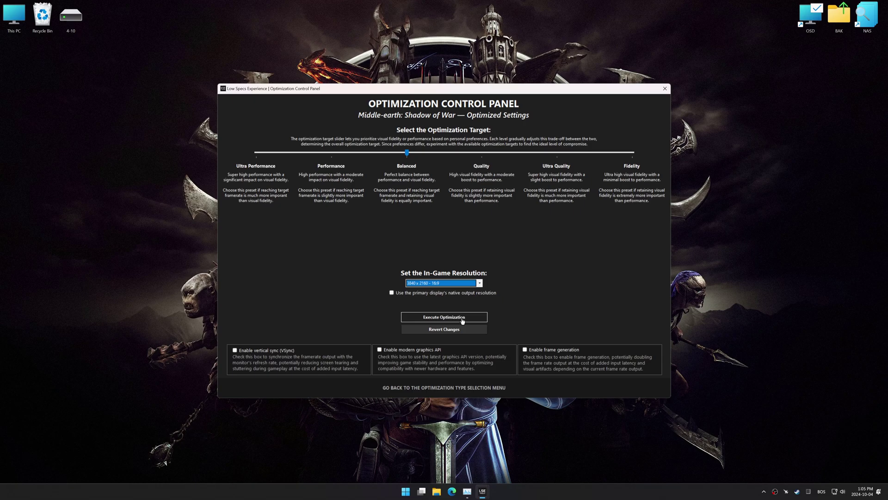
- Execute and confirm the Balanced optimization, acknowledging the manual resolution change notice
left_click(462, 320)
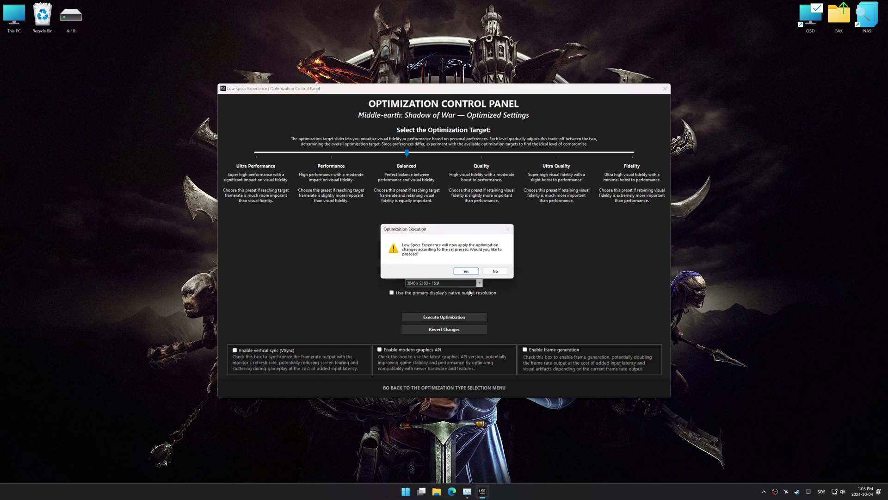
left_click(470, 274)
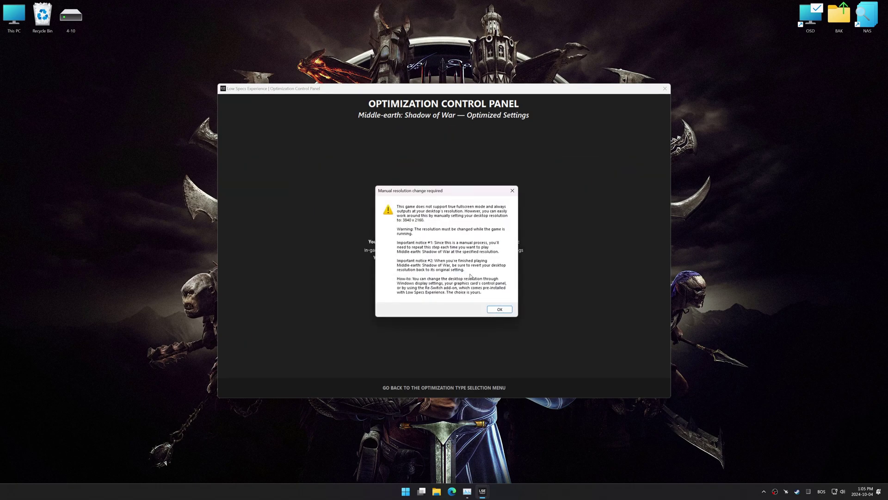
left_click(501, 310)
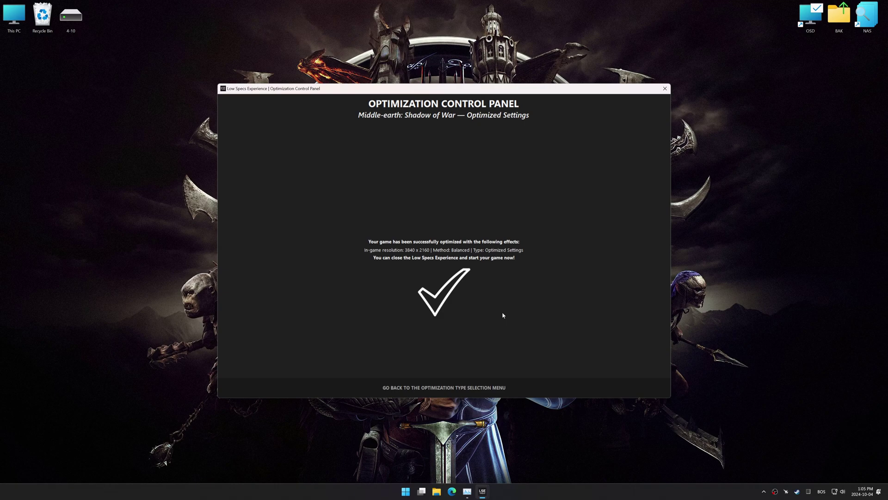
- Return to Optimized Settings and confirm Revert Changes to restore the backed-up game settings
left_click(494, 388)
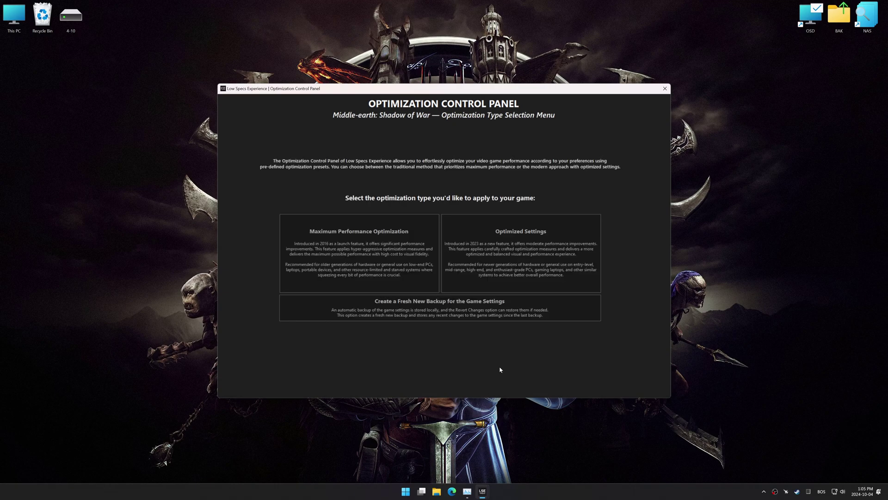
left_click(516, 261)
left_click(444, 329)
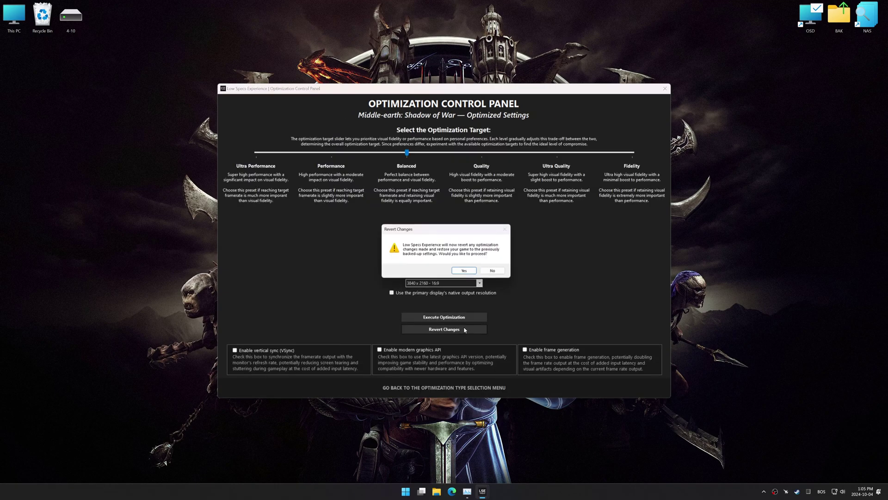
left_click(464, 271)
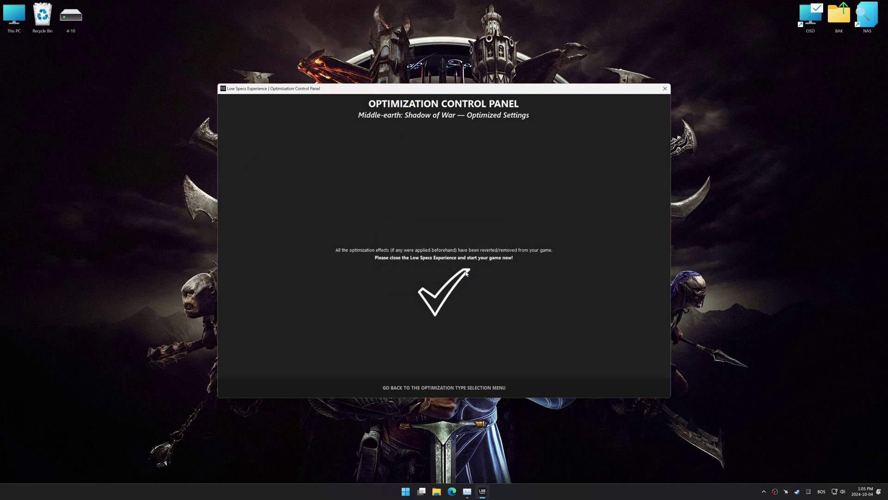